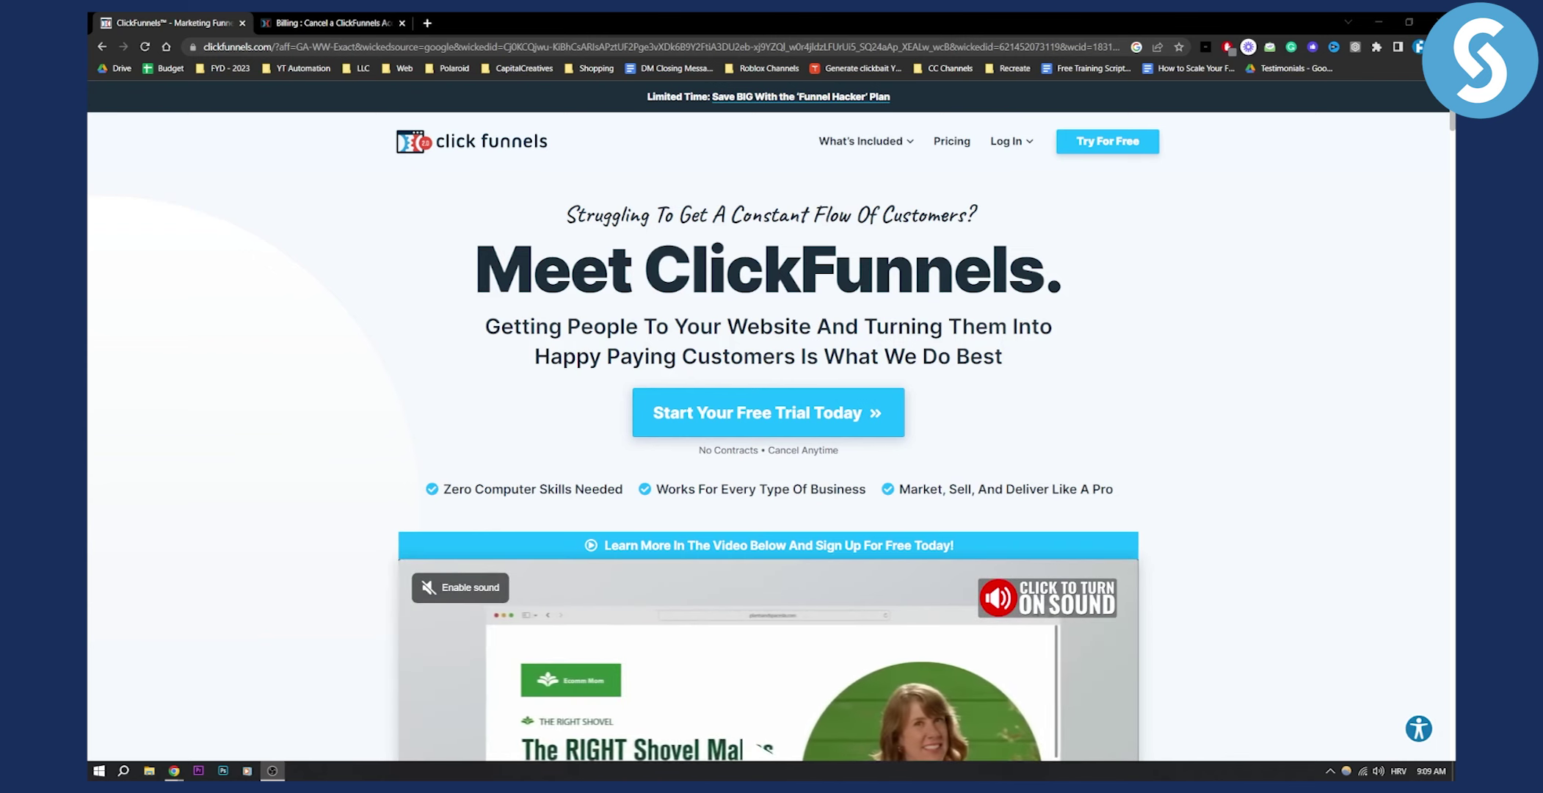
Step: Switch to the 'Billing : Cancel a ClickFunnels Account' article tab
click(366, 23)
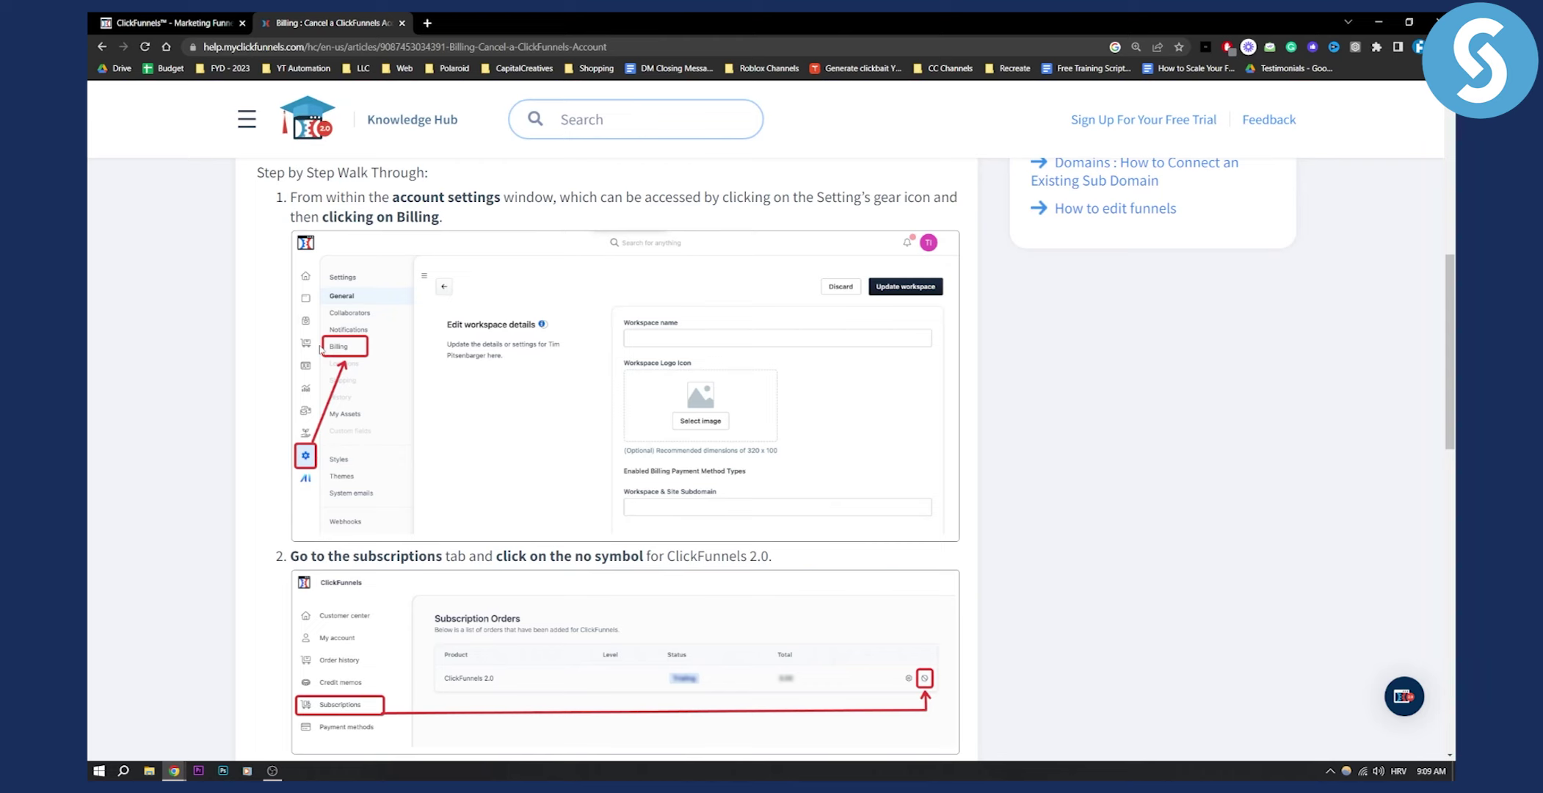
scroll(362, 362, down, 2)
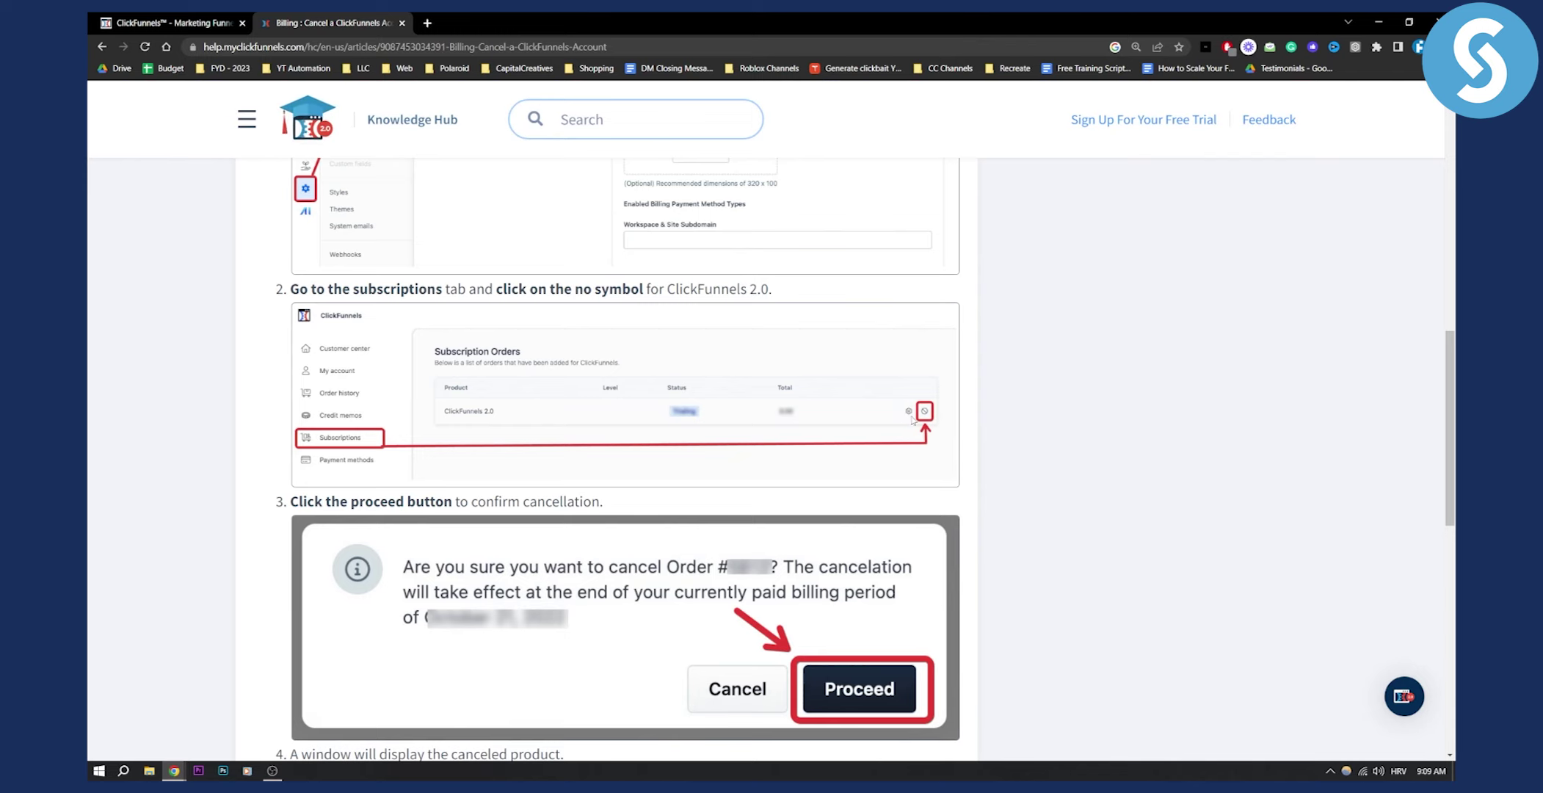
scroll(319, 299, down, 3)
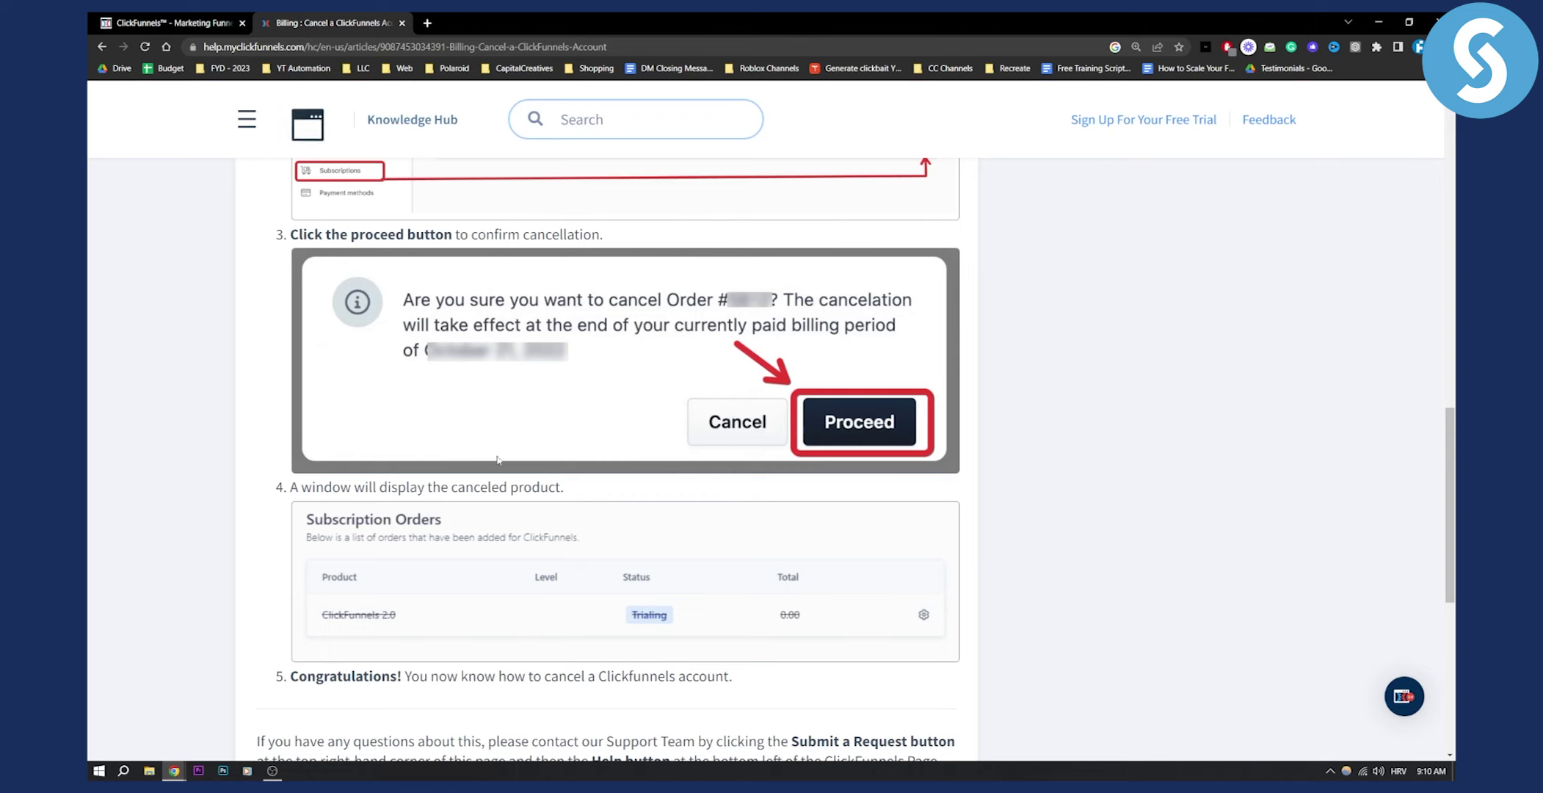
scroll(316, 455, down, 1)
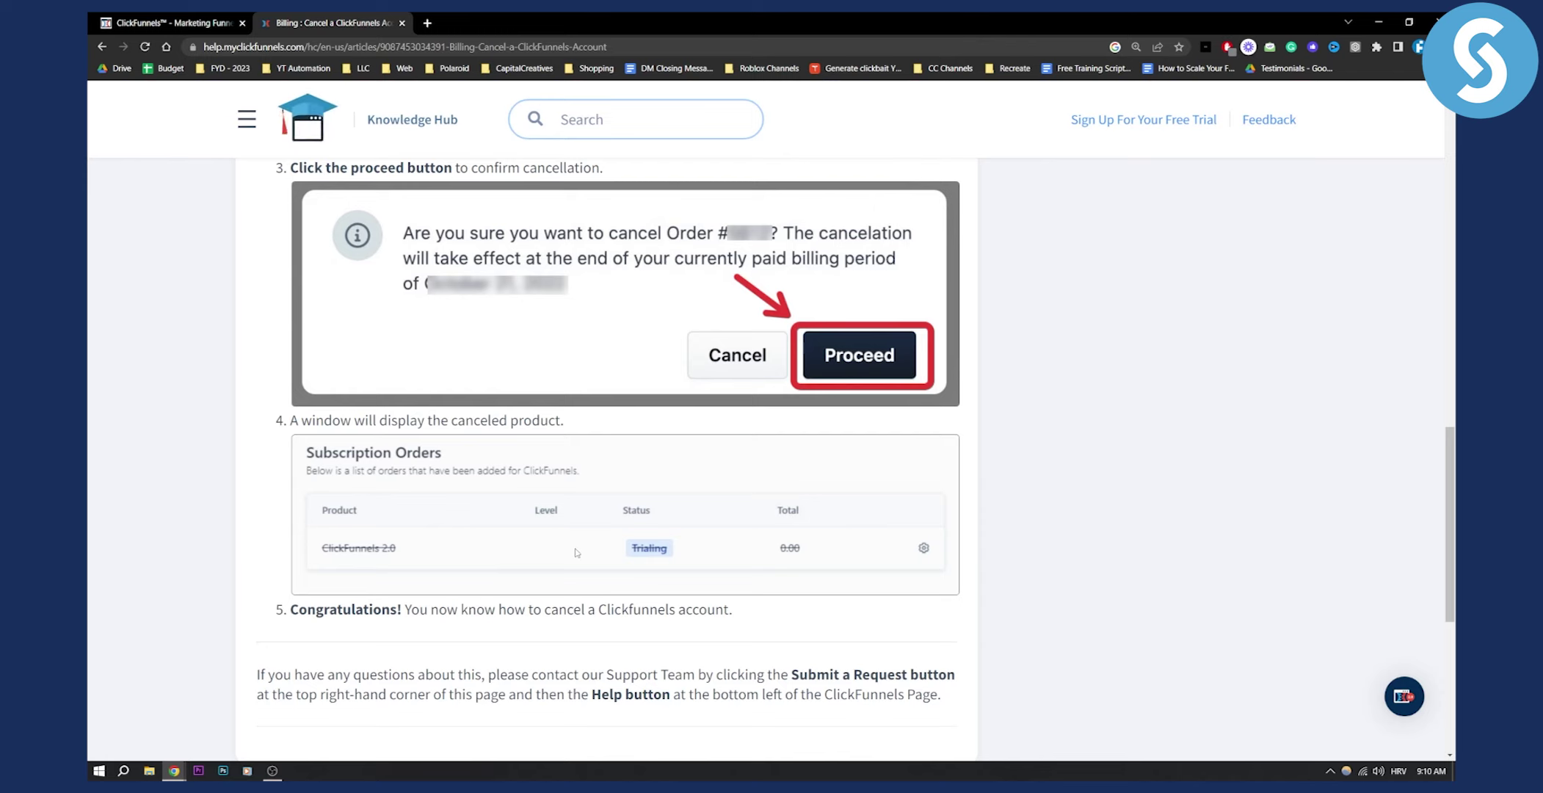
scroll(699, 597, down, 3)
scroll(772, 530, up, 3)
scroll(699, 530, up, 2)
scroll(675, 482, up, 5)
scroll(651, 410, up, 5)
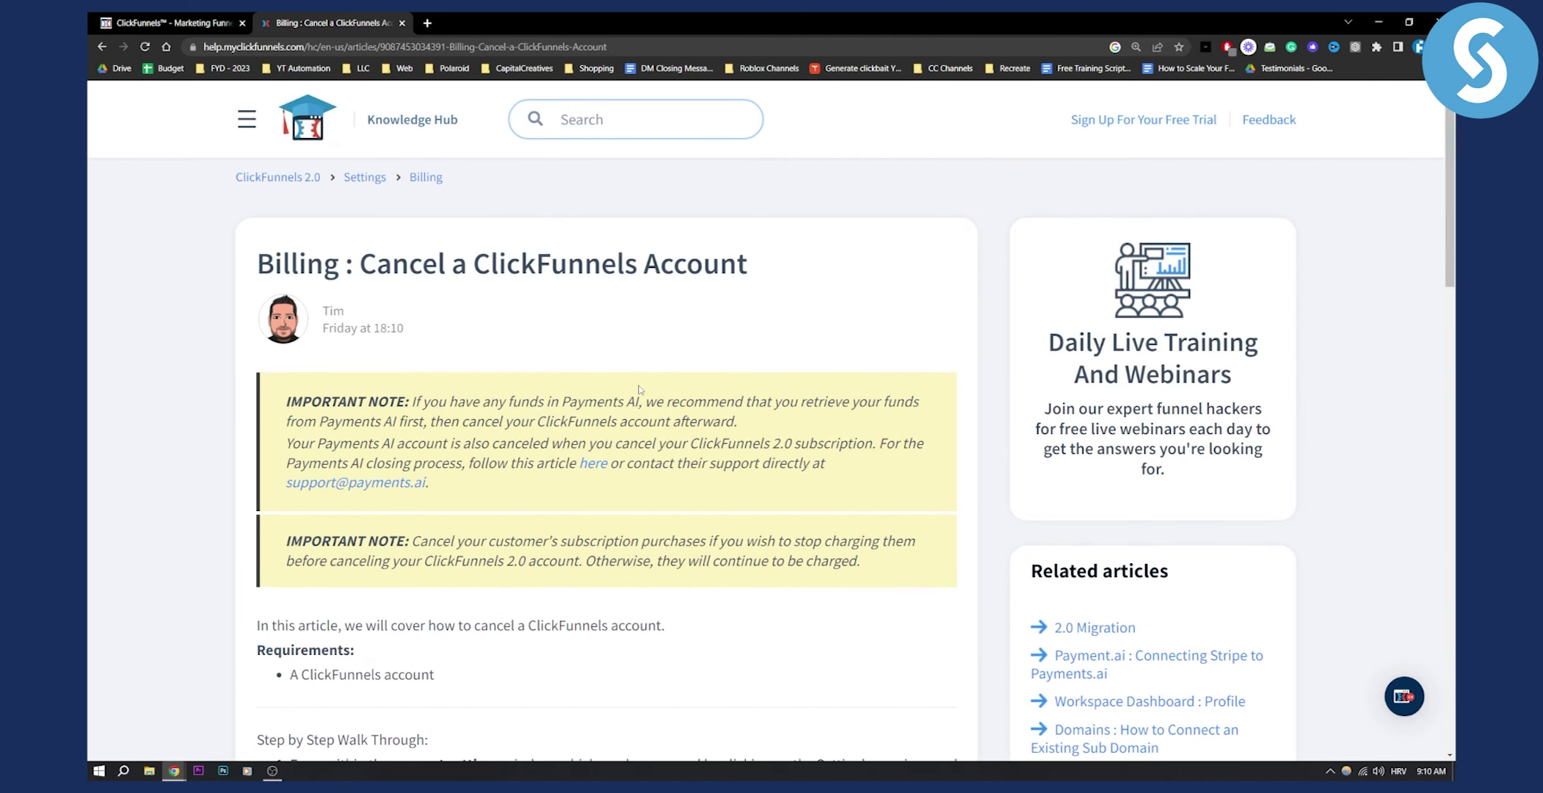